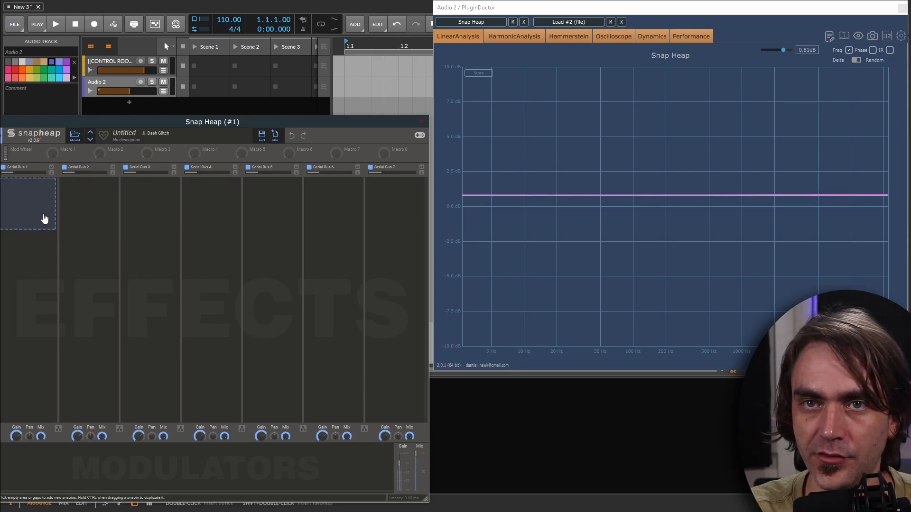
- Add Multipass to Serial Bus 2 in Snap Heap and open its editor in a smaller, repositioned window
{"action": "left_click", "coordinate": [91, 215]}
{"action": "left_click", "coordinate": [244, 289]}
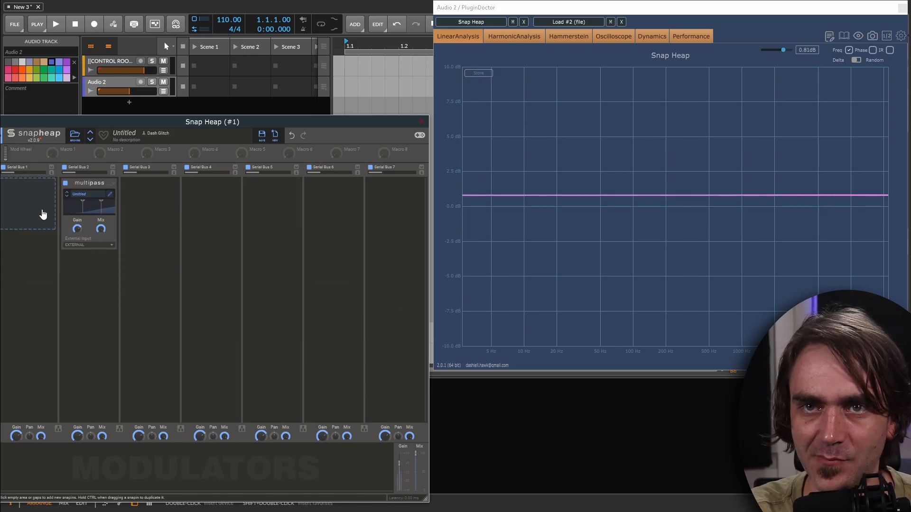
{"action": "left_click", "coordinate": [109, 196]}
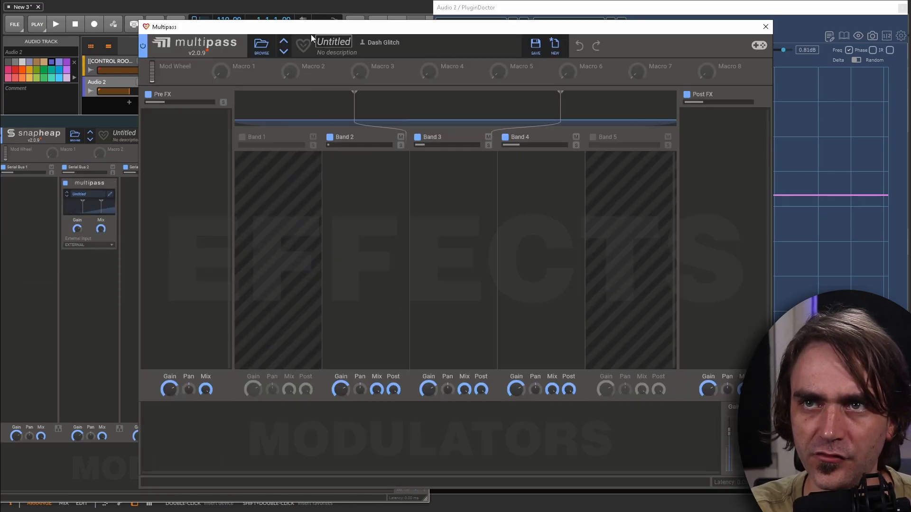
{"action": "left_click_drag", "start_coordinate": [290, 30], "coordinate": [152, 41]}
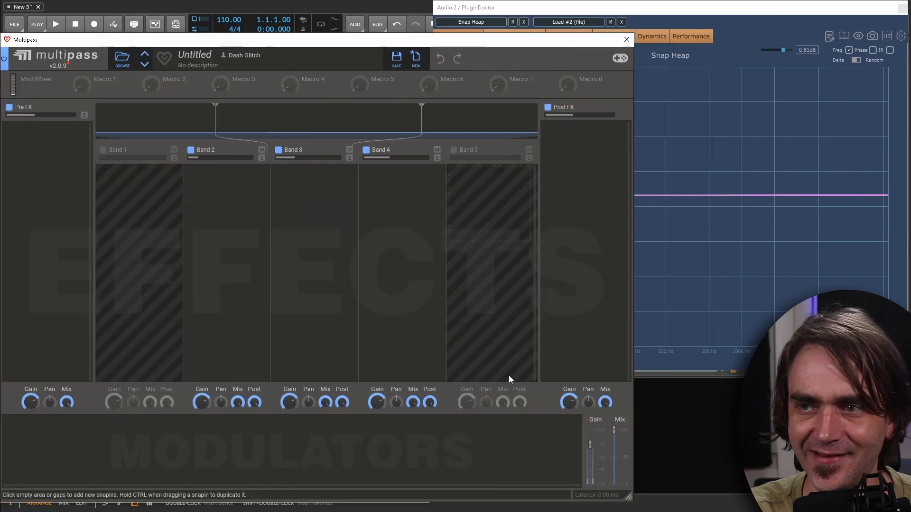
{"action": "left_click_drag", "start_coordinate": [627, 497], "coordinate": [516, 457]}
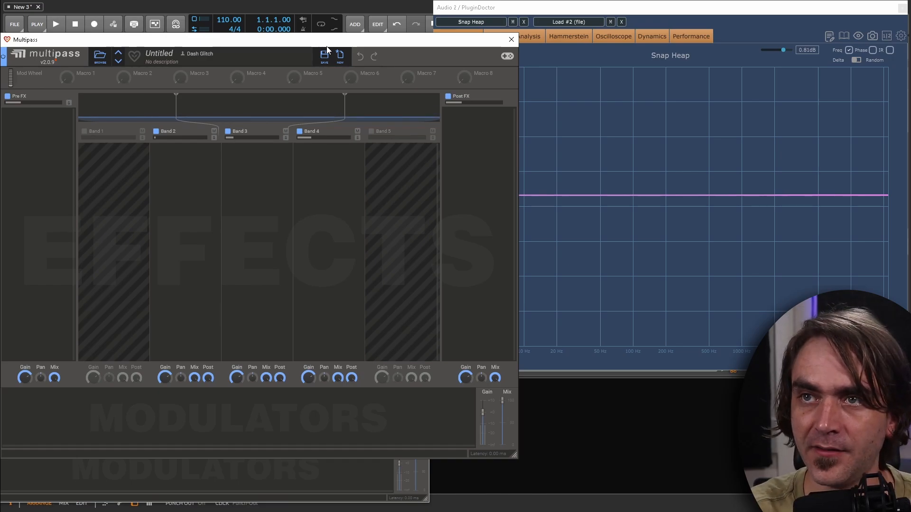
- Set the two active Multipass crossovers to 496 Hz and 1.37 kHz, and enable the first and fifth bands
{"action": "left_click_drag", "start_coordinate": [184, 109], "coordinate": [223, 104]}
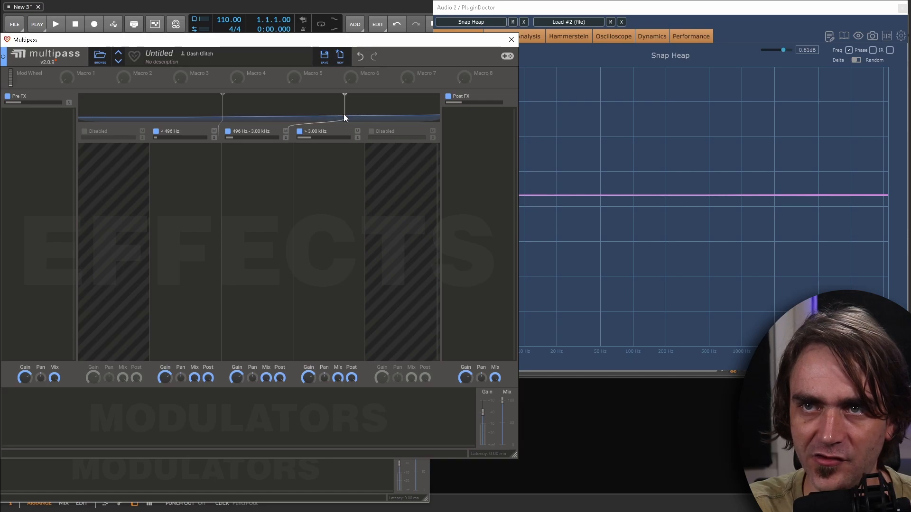
{"action": "left_click_drag", "start_coordinate": [344, 114], "coordinate": [292, 102]}
{"action": "left_click", "coordinate": [82, 130]}
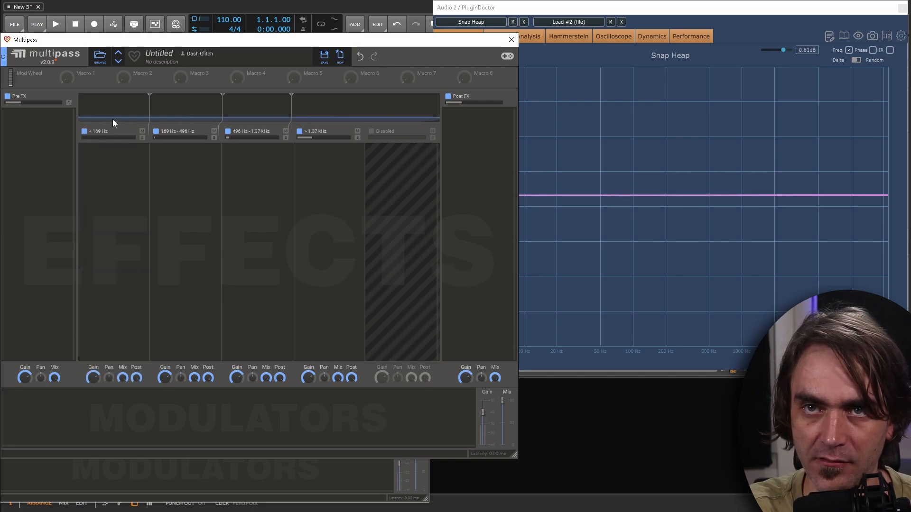
{"action": "left_click", "coordinate": [370, 132]}
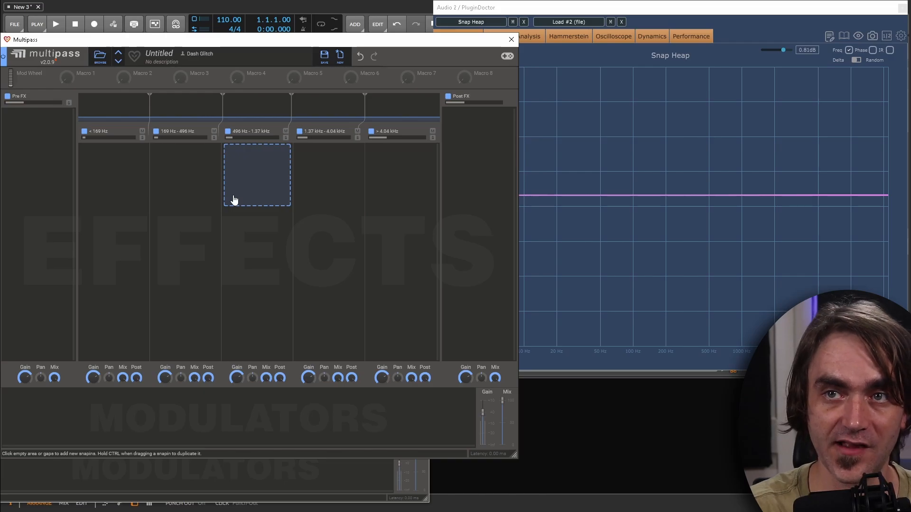
- Add a Transient Shaper to the middle Multipass band and duplicate it into the other four bands
{"action": "left_click", "coordinate": [234, 199]}
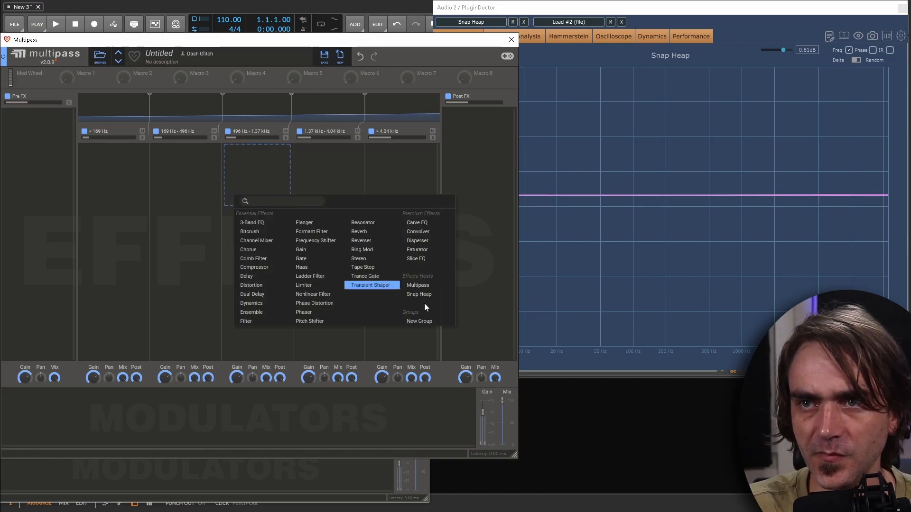
{"action": "left_click", "coordinate": [382, 285]}
{"action": "left_click_drag", "start_coordinate": [247, 150], "coordinate": [377, 161]}
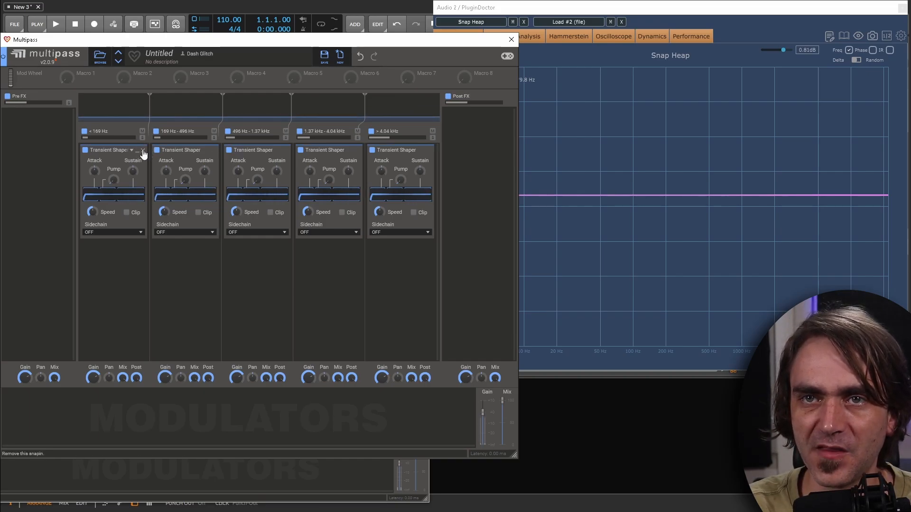
- Remove the Transient Shapers from all five Multipass bands and close the Multipass editor
{"action": "left_click", "coordinate": [143, 150]}
{"action": "left_click", "coordinate": [215, 150]}
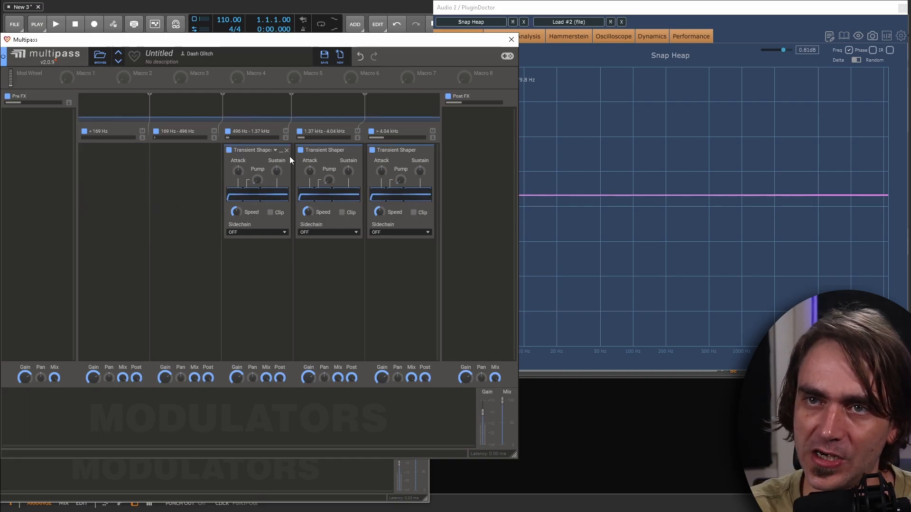
{"action": "left_click", "coordinate": [286, 150]}
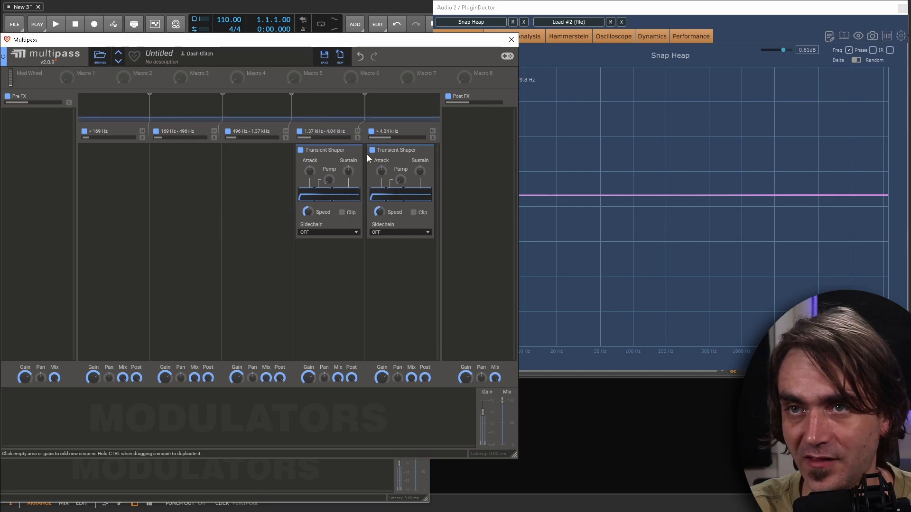
{"action": "left_click", "coordinate": [357, 150]}
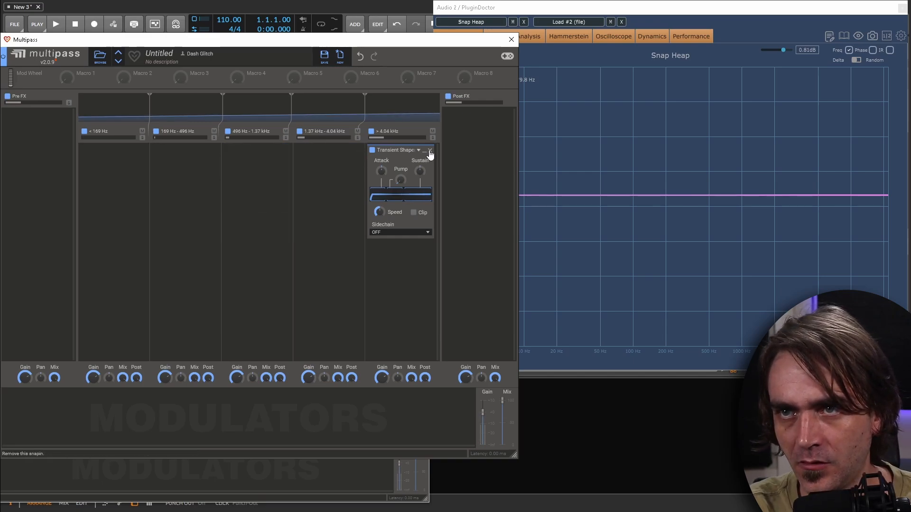
{"action": "left_click", "coordinate": [430, 151]}
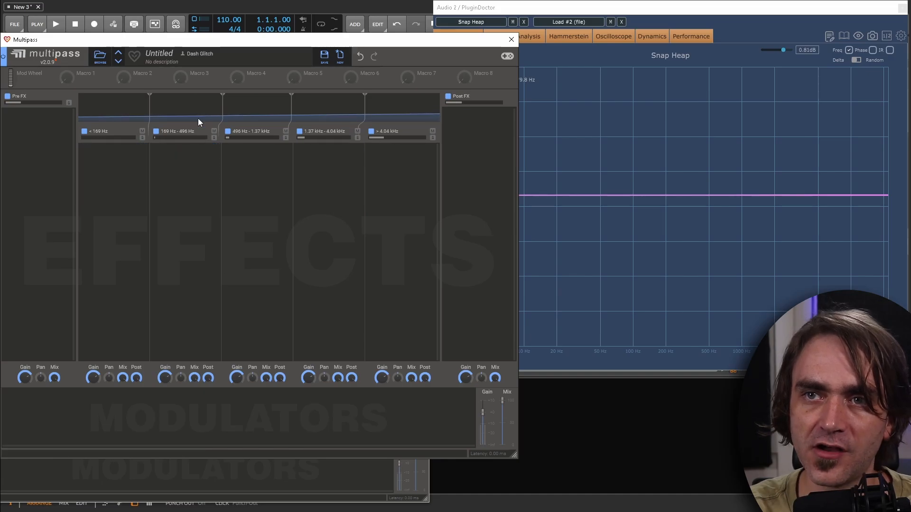
{"action": "left_click", "coordinate": [511, 42]}
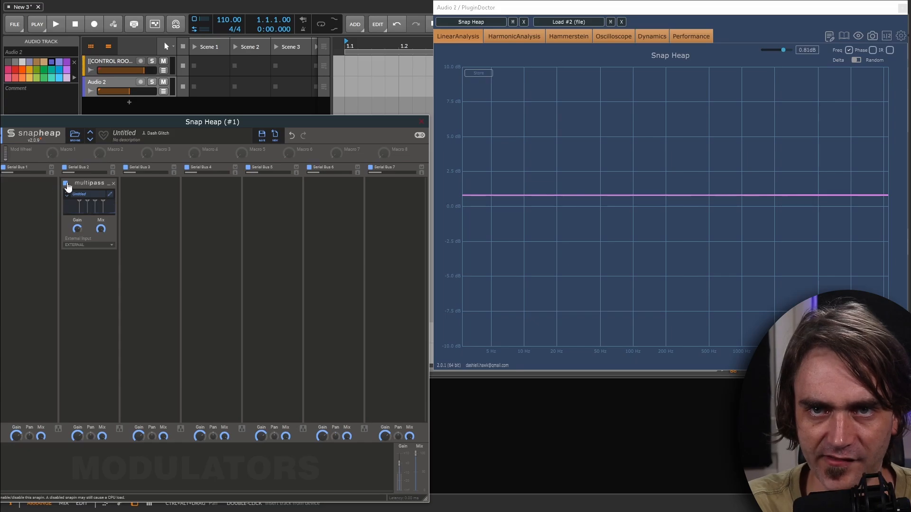
- Try a Filter below the bypassed Multipass on Serial Bus 2, then remove it and re-enable Multipass
{"action": "left_click", "coordinate": [88, 274]}
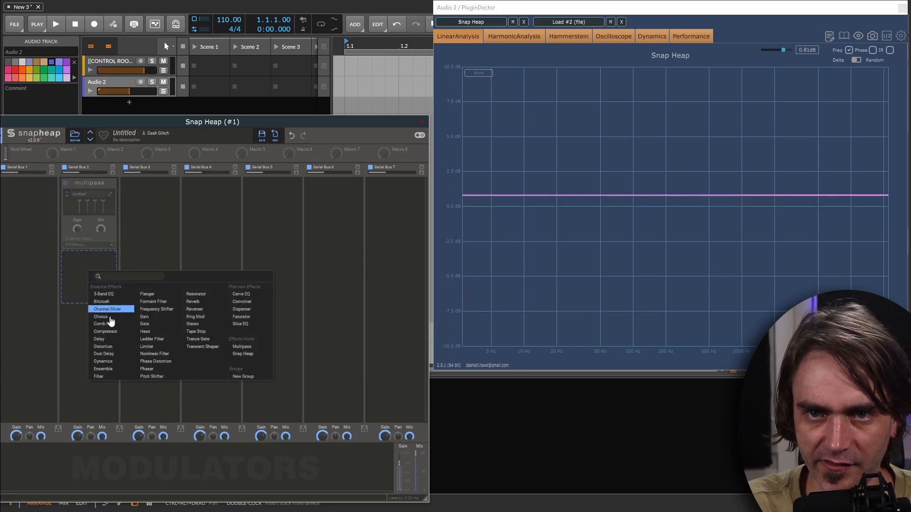
{"action": "left_click", "coordinate": [105, 377]}
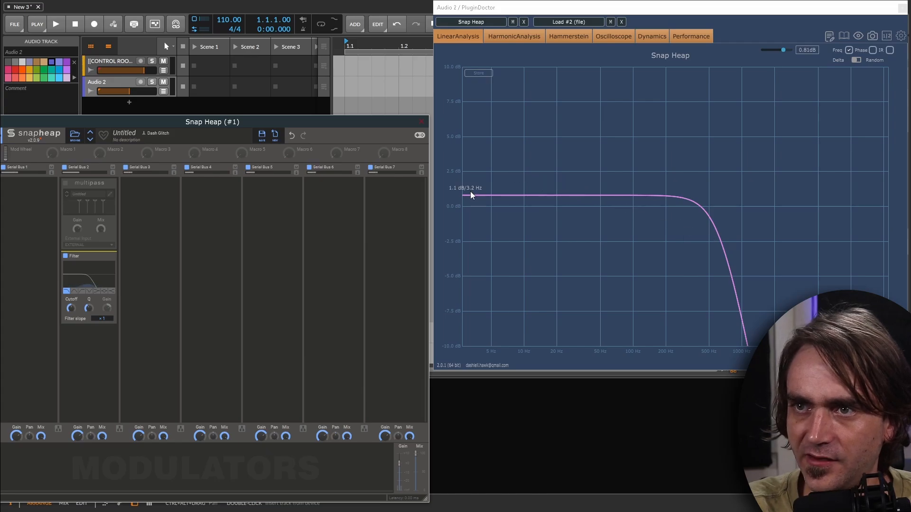
{"action": "left_click", "coordinate": [114, 256]}
{"action": "left_click", "coordinate": [65, 184]}
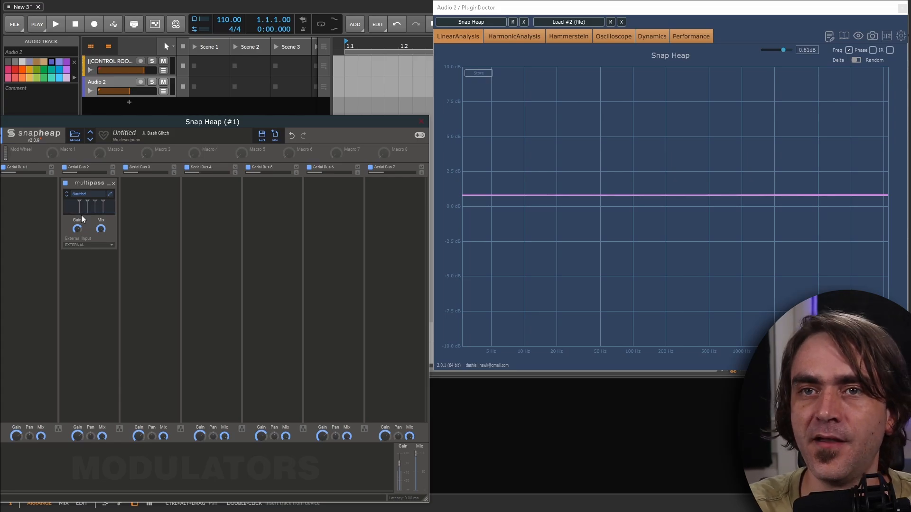
- Look over the band splits in the Multipass editor, and switch the PluginDoctor analysis to phase response
{"action": "left_click", "coordinate": [110, 195]}
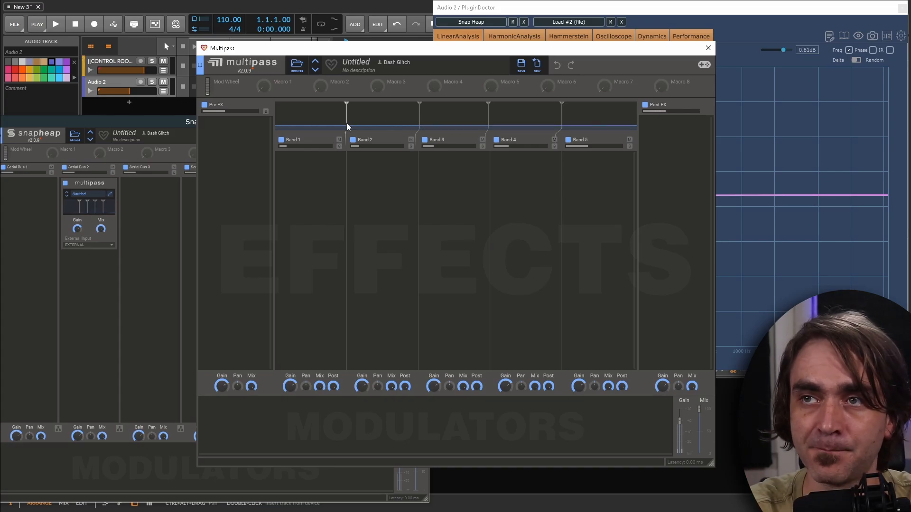
{"action": "left_click", "coordinate": [708, 48]}
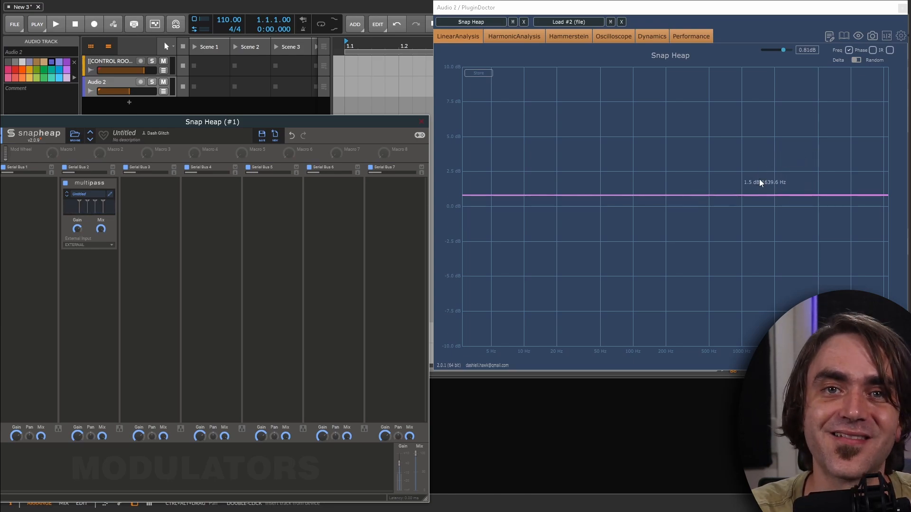
{"action": "left_click", "coordinate": [872, 49]}
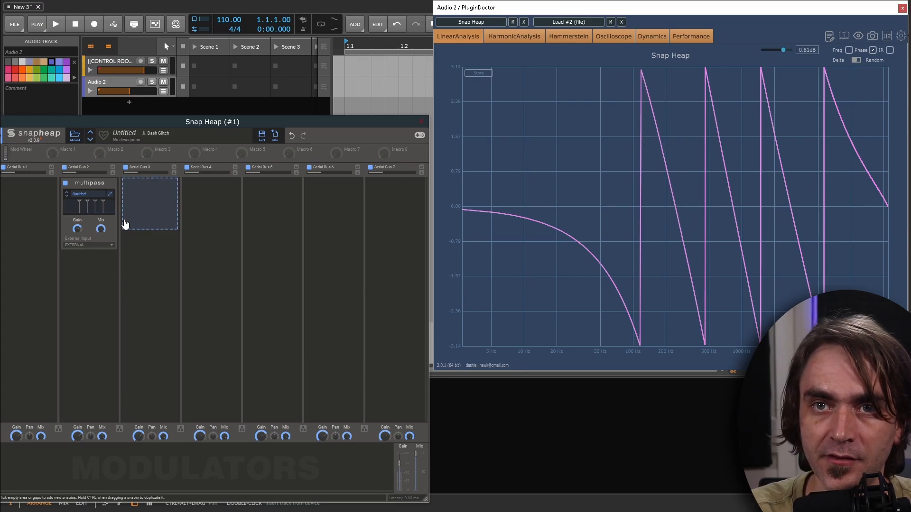
- Disable bands 3, 4 and 5 in Multipass and close its editor to compare the phase response
{"action": "left_click", "coordinate": [111, 197]}
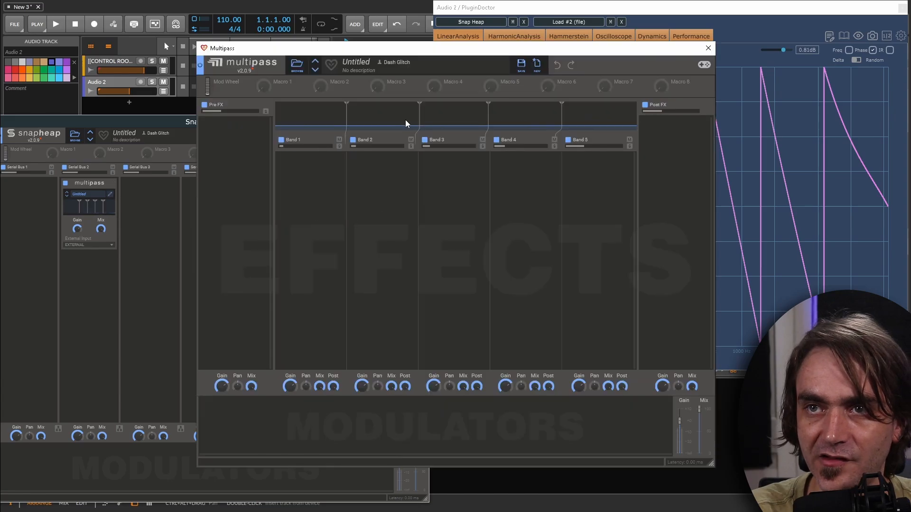
{"action": "left_click", "coordinate": [425, 141]}
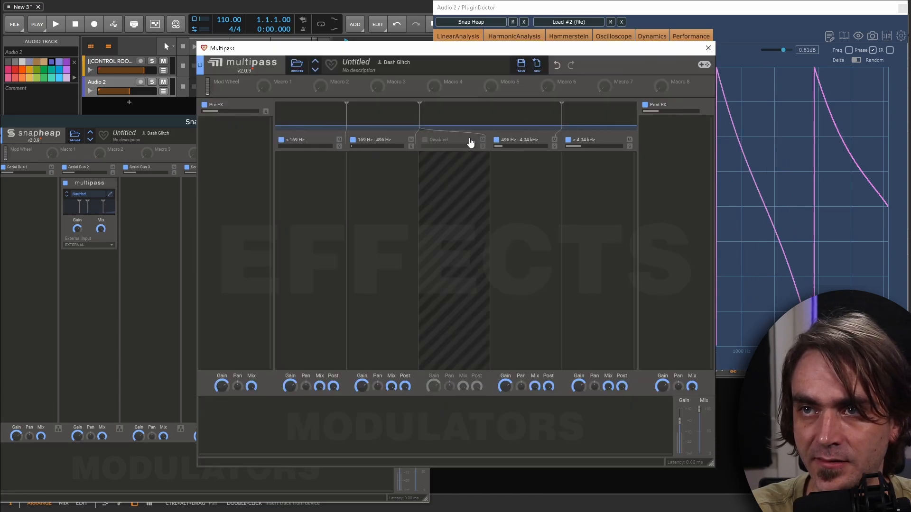
{"action": "left_click", "coordinate": [496, 140]}
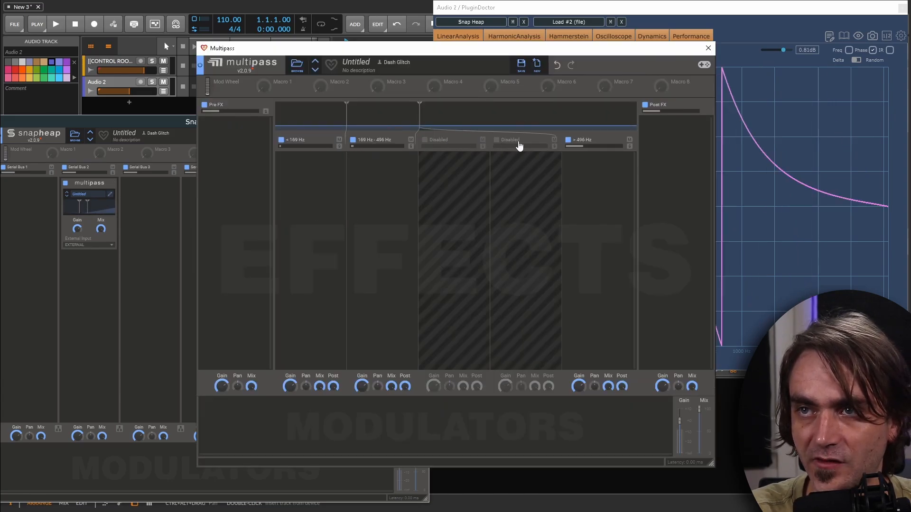
{"action": "left_click", "coordinate": [568, 140]}
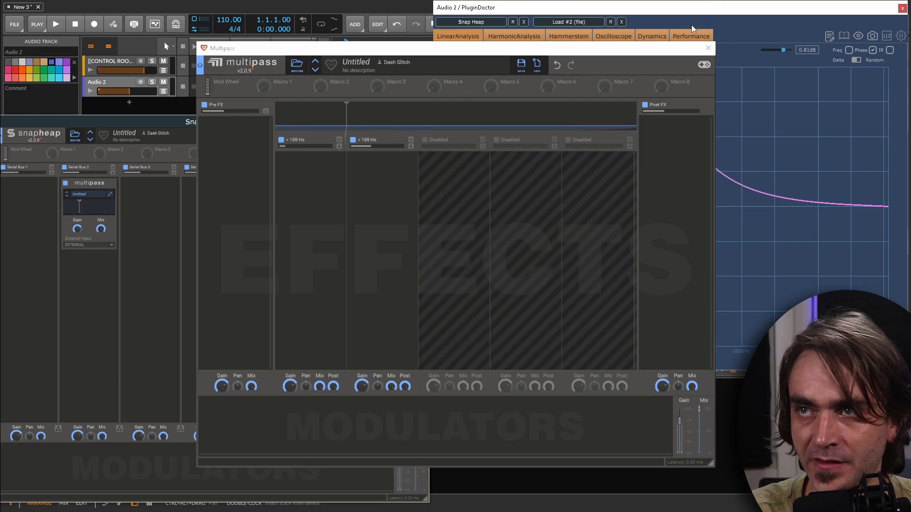
{"action": "left_click", "coordinate": [708, 48]}
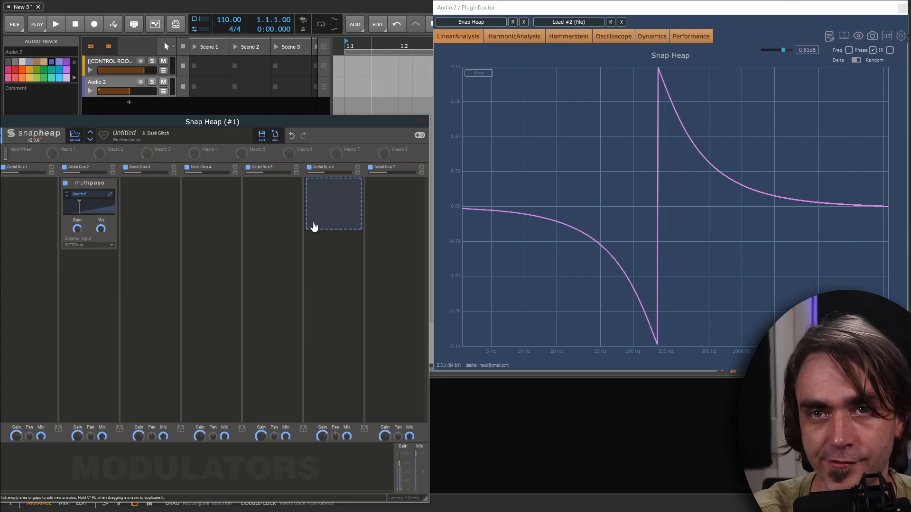
- Re-enable bands 3, 4 and 5 in Multipass and close its editor
{"action": "left_click", "coordinate": [109, 194]}
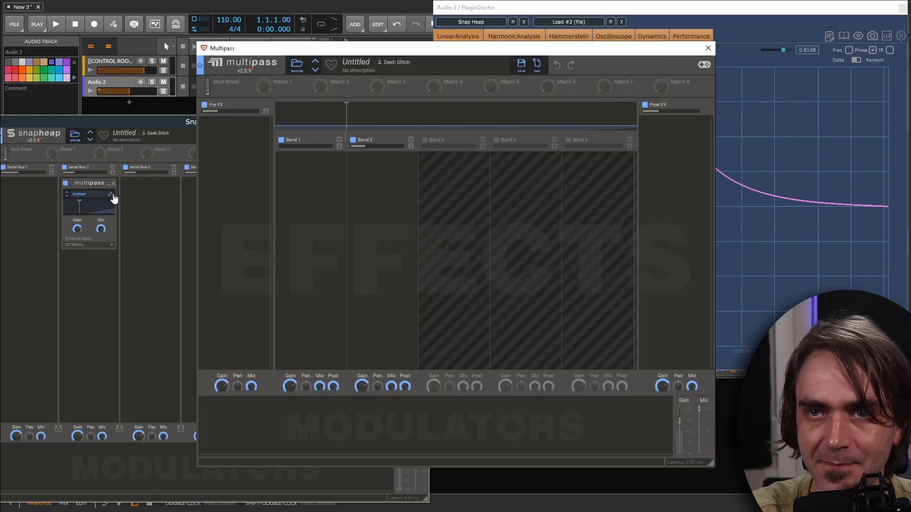
{"action": "left_click", "coordinate": [424, 139]}
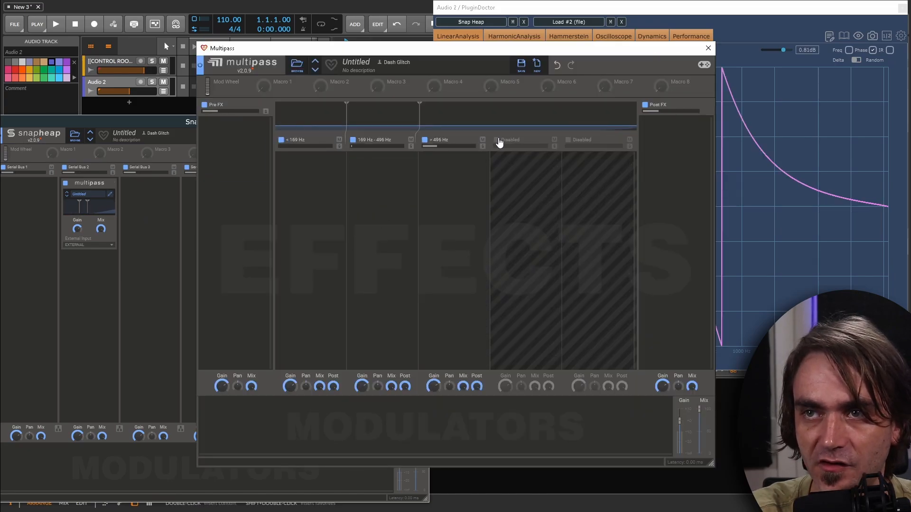
{"action": "left_click", "coordinate": [496, 140]}
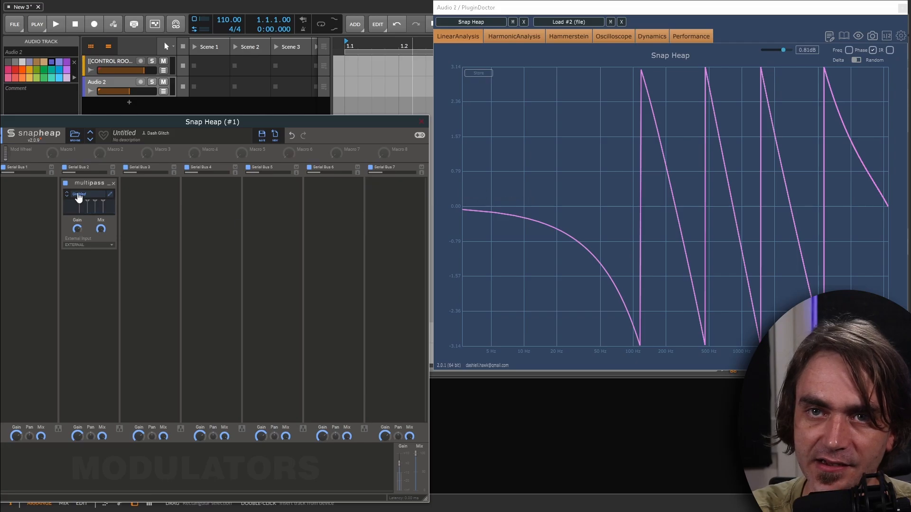
- Compare the frequency response of the five-band Multipass with its phase response in PluginDoctor
{"action": "left_click", "coordinate": [849, 50]}
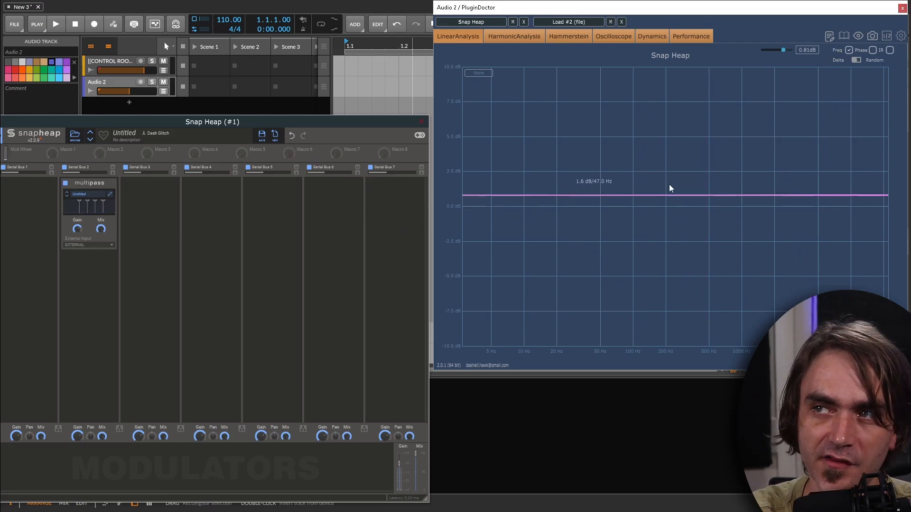
{"action": "left_click", "coordinate": [873, 50]}
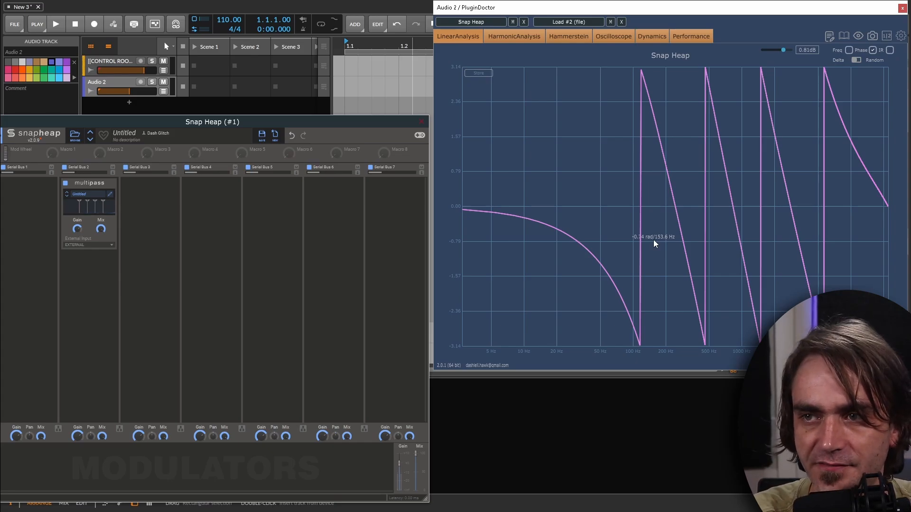
- Load Disperser as the second plugin in PluginDoctor, then enlarge and reposition its window
{"action": "left_click", "coordinate": [572, 23]}
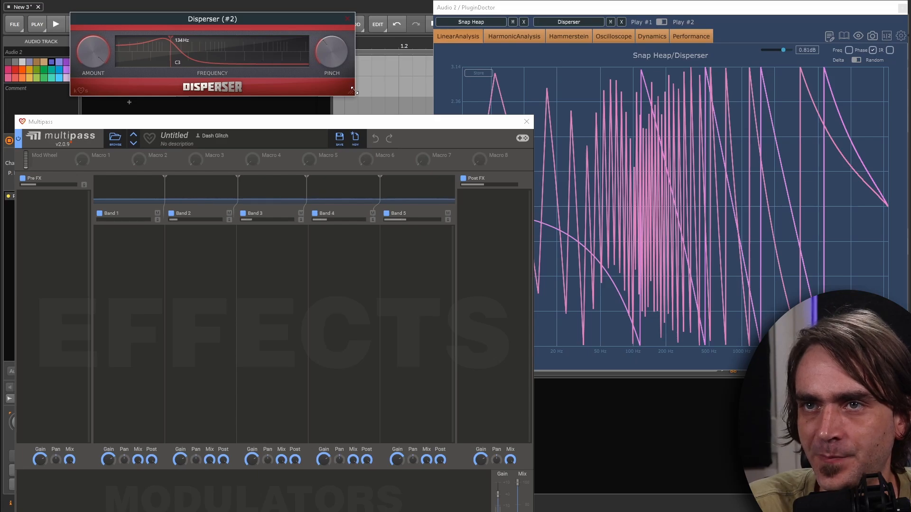
{"action": "left_click_drag", "start_coordinate": [352, 93], "coordinate": [500, 140]}
{"action": "left_click_drag", "start_coordinate": [333, 20], "coordinate": [288, 8]}
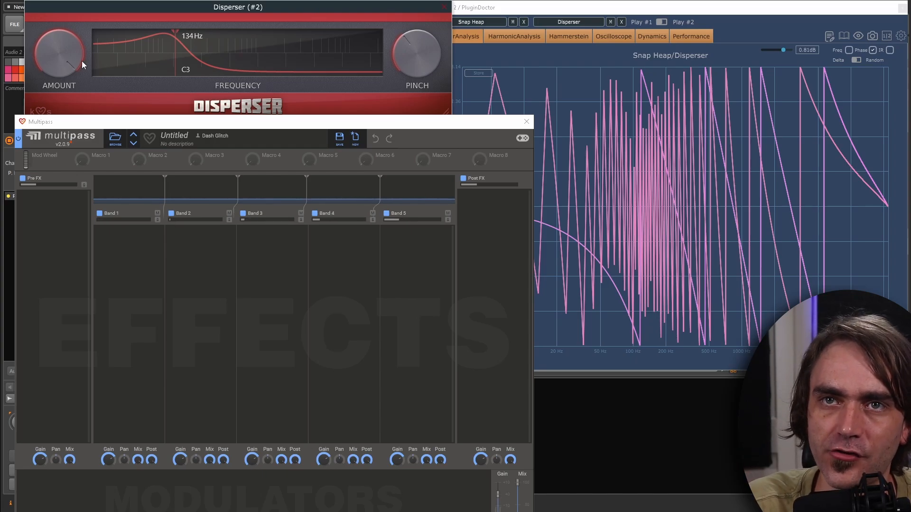
- Raise the Disperser frequency to 1.66 kHz and lower its Pinch
{"action": "left_click_drag", "start_coordinate": [179, 54], "coordinate": [223, 51]}
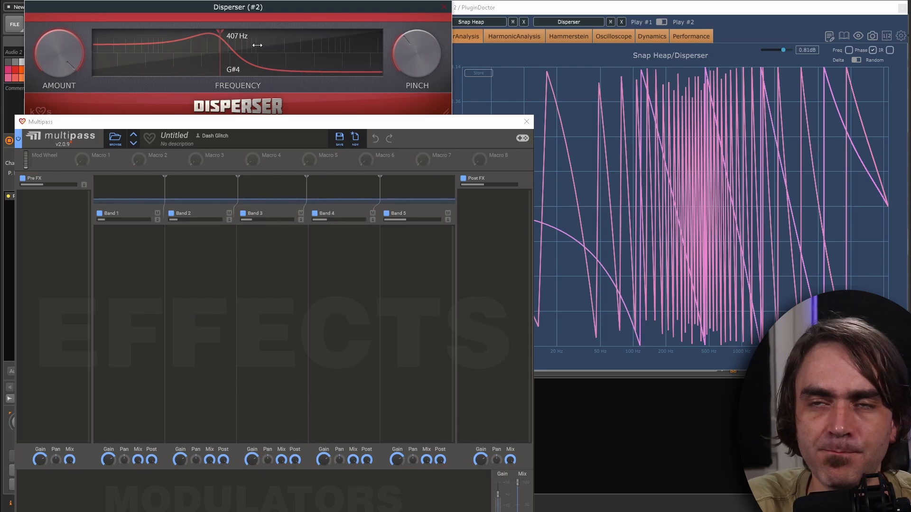
{"action": "left_click_drag", "start_coordinate": [232, 52], "coordinate": [277, 78]}
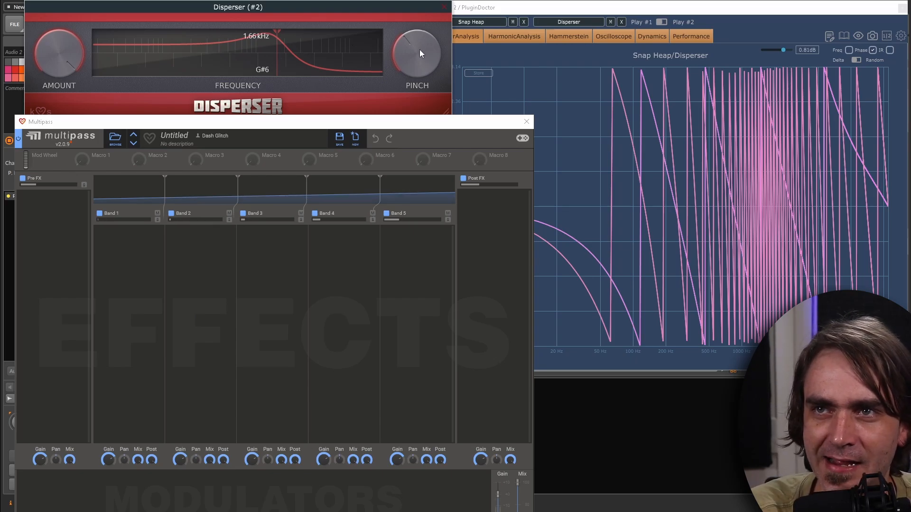
{"action": "left_click_drag", "start_coordinate": [419, 50], "coordinate": [419, 71]}
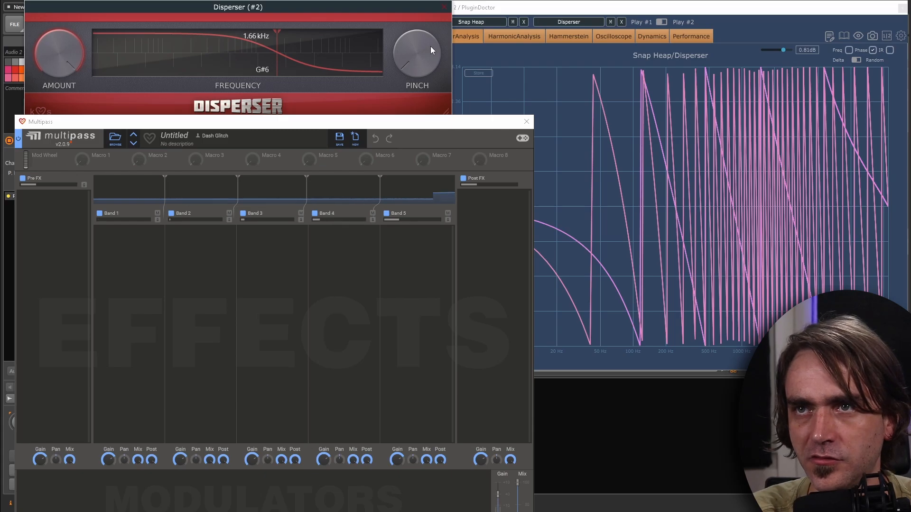
- Lower the Disperser Amount substantially and set its frequency to 956 Hz
{"action": "mouse_move", "coordinate": [431, 46]}
{"action": "left_mouse_down"}
{"action": "mouse_move", "coordinate": [431, 29]}
{"action": "mouse_move", "coordinate": [431, 48]}
{"action": "left_mouse_up"}
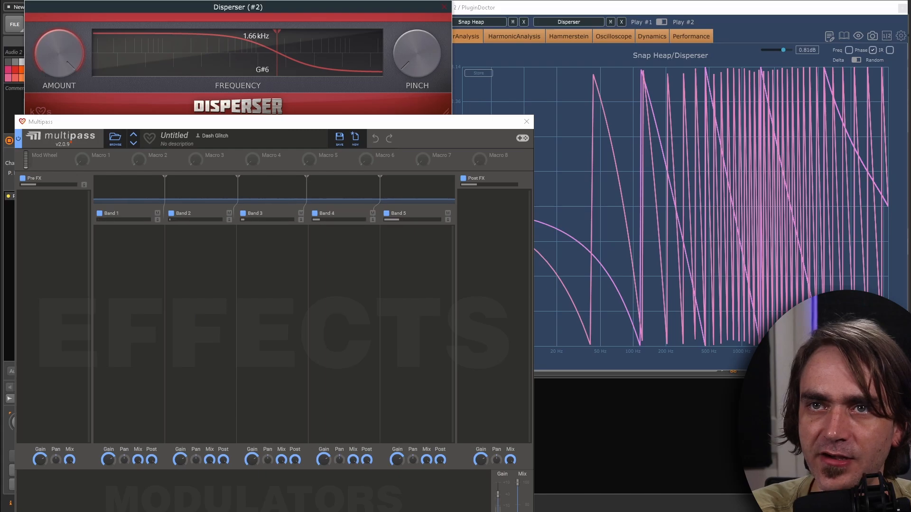
{"action": "left_click_drag", "start_coordinate": [59, 53], "coordinate": [60, 116]}
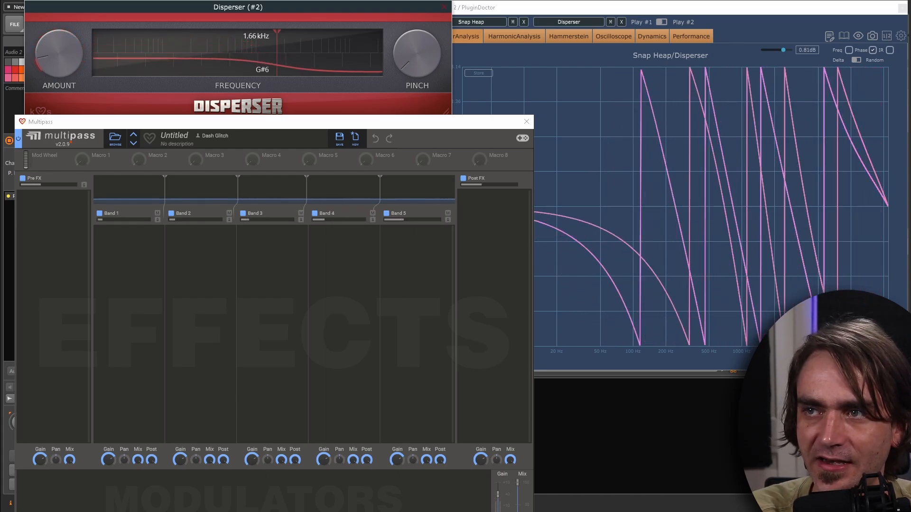
{"action": "mouse_move", "coordinate": [277, 55]}
{"action": "left_mouse_down"}
{"action": "mouse_move", "coordinate": [249, 58]}
{"action": "mouse_move", "coordinate": [283, 58]}
{"action": "mouse_move", "coordinate": [255, 53]}
{"action": "left_mouse_up"}
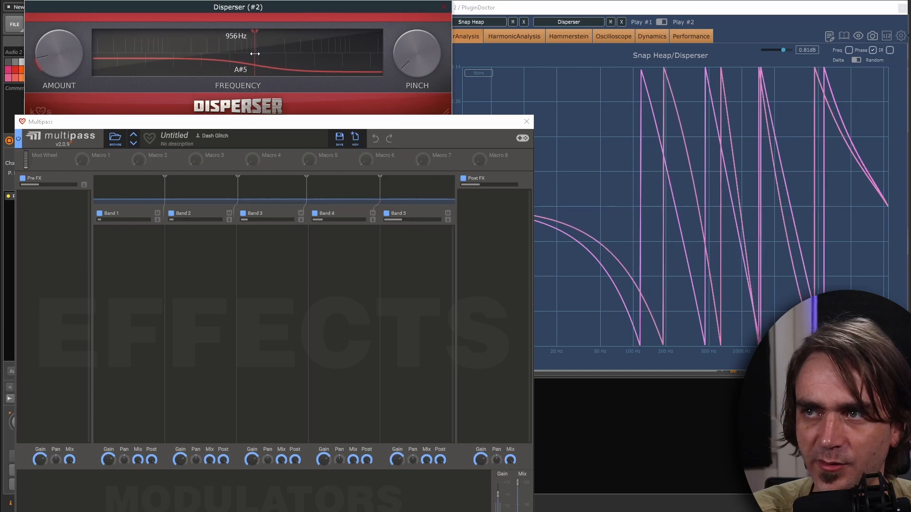
- Move the Multipass crossovers to 362 Hz, 647 Hz, 1.02 kHz and 2.91 kHz to match the Disperser phase curve
{"action": "left_click_drag", "start_coordinate": [164, 197], "coordinate": [256, 187]}
{"action": "left_click_drag", "start_coordinate": [307, 193], "coordinate": [287, 199]}
{"action": "left_click_drag", "start_coordinate": [380, 192], "coordinate": [359, 196]}
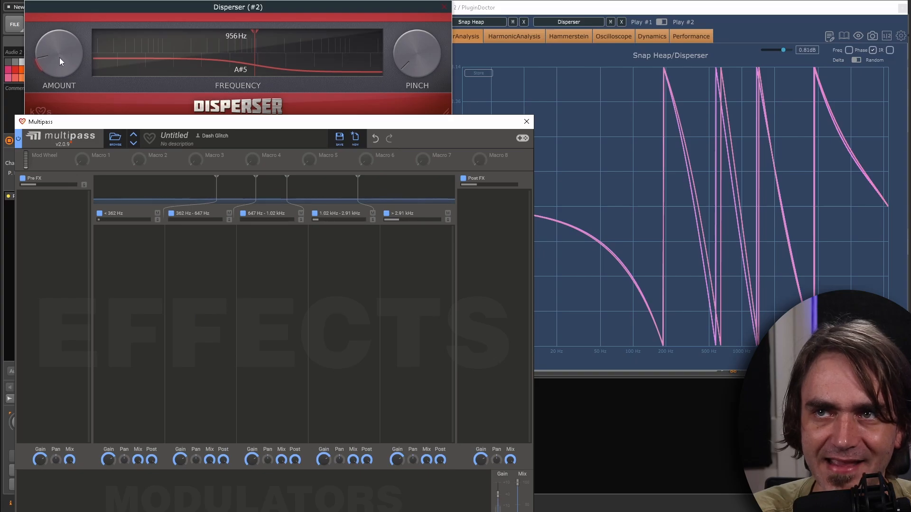
{"action": "mouse_move", "coordinate": [59, 58]}
{"action": "left_mouse_down"}
{"action": "mouse_move", "coordinate": [59, 10]}
{"action": "mouse_move", "coordinate": [59, 59]}
{"action": "left_mouse_up"}
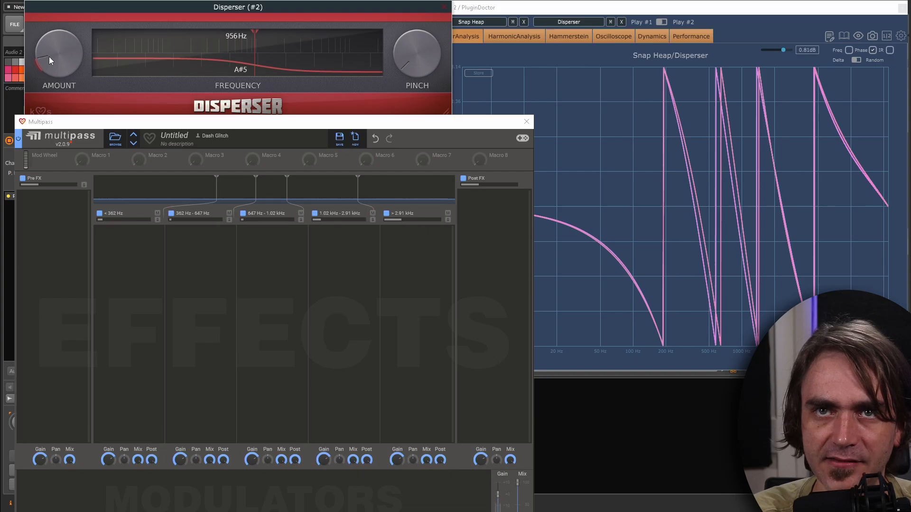
- Close the Multipass editor, duplicate Multipass within Serial Bus 2 and raise the Disperser Amount to match the two instances
{"action": "left_click", "coordinate": [527, 122]}
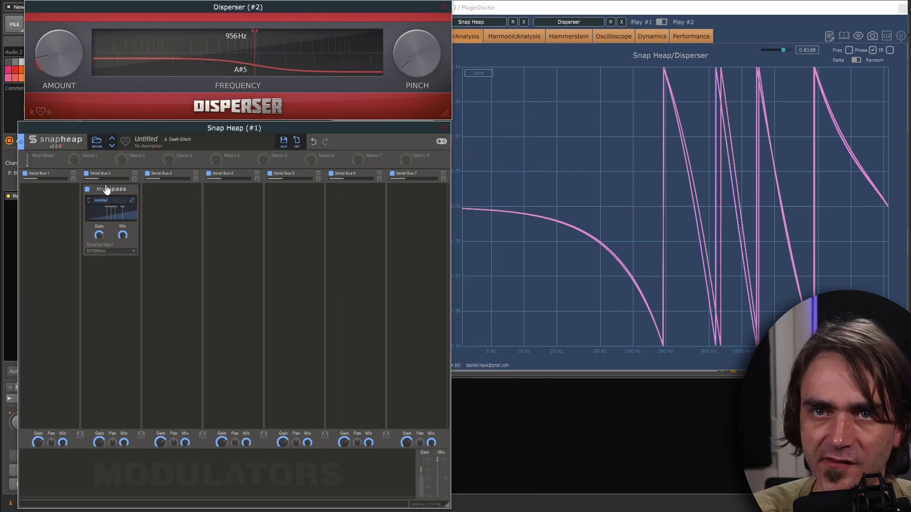
{"action": "left_click_drag", "start_coordinate": [106, 190], "coordinate": [116, 295]}
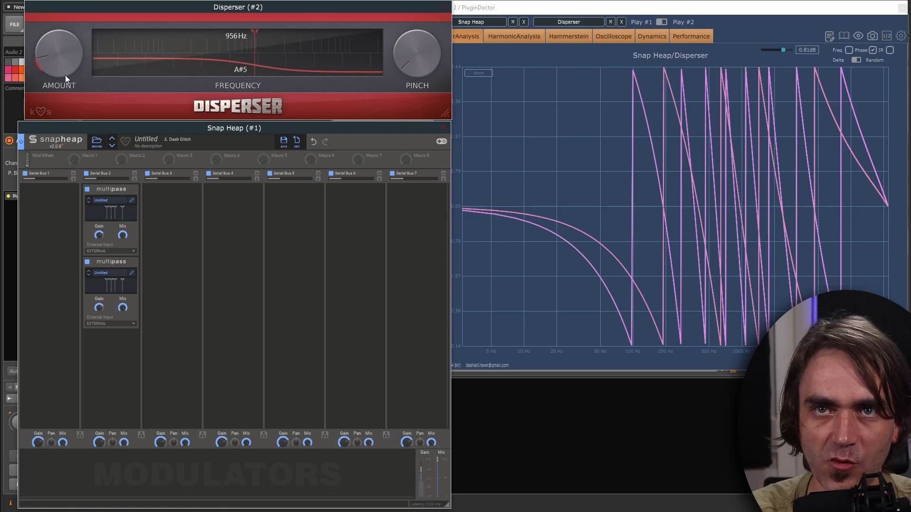
{"action": "left_click_drag", "start_coordinate": [56, 49], "coordinate": [56, 43]}
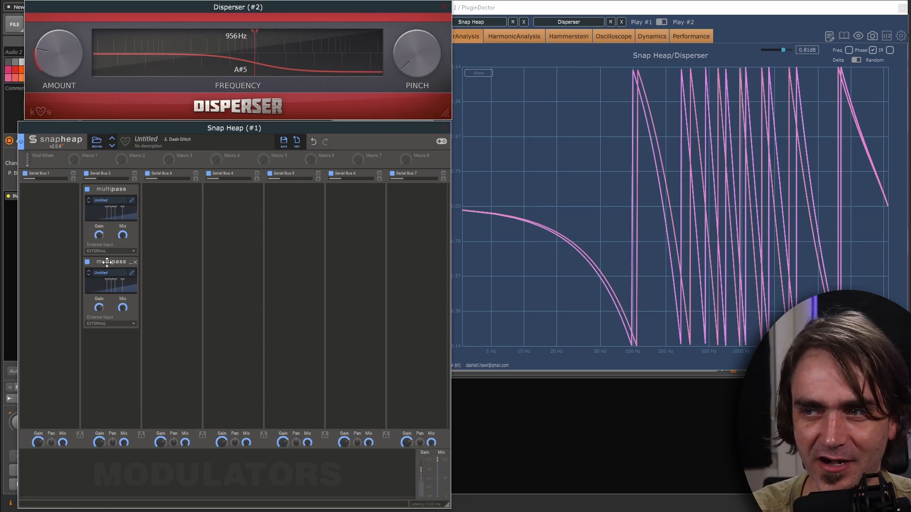
- Duplicate the Multipass pair onto Serial Bus 3 and Serial Bus 4, and raise the Disperser Amount to maximum
{"action": "left_click_drag", "start_coordinate": [107, 262], "coordinate": [172, 284]}
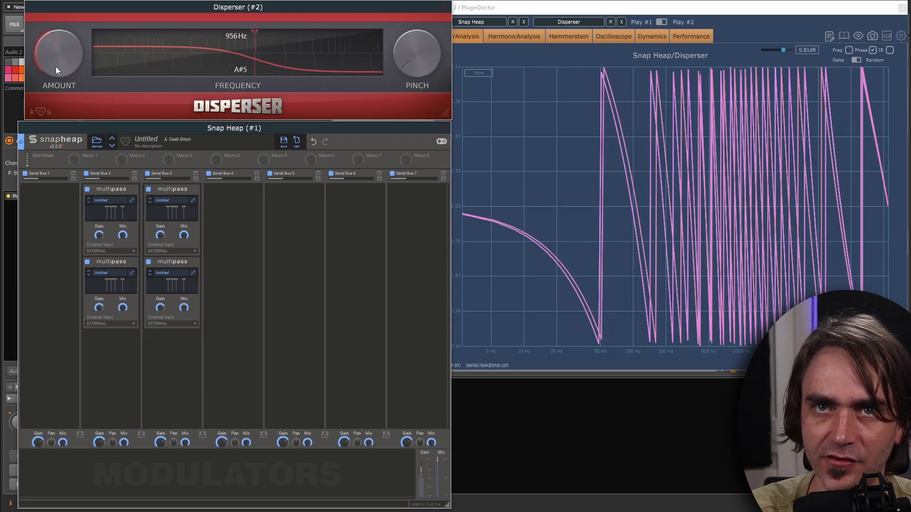
{"action": "left_click_drag", "start_coordinate": [174, 189], "coordinate": [233, 194]}
{"action": "left_click_drag", "start_coordinate": [165, 260], "coordinate": [228, 269]}
{"action": "left_click_drag", "start_coordinate": [46, 40], "coordinate": [46, 9]}
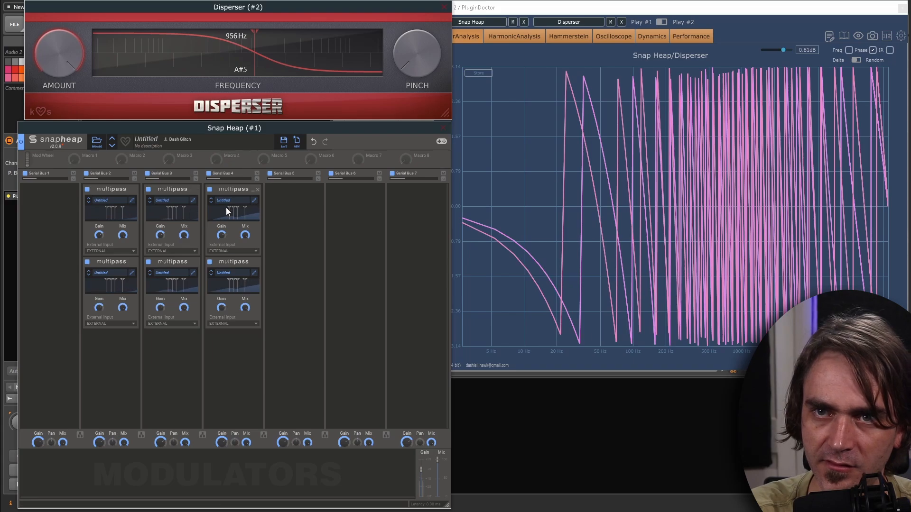
- Duplicate Multipass twice onto each of Serial Bus 5 and Serial Bus 6, and set the Disperser frequency to 831 Hz
{"action": "left_click_drag", "start_coordinate": [233, 189], "coordinate": [291, 210]}
{"action": "left_click_drag", "start_coordinate": [234, 265], "coordinate": [357, 266]}
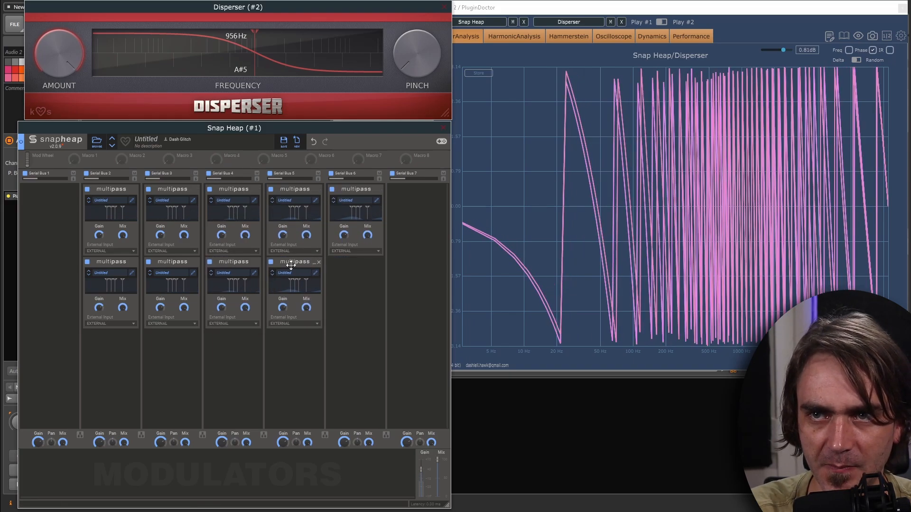
{"action": "left_click_drag", "start_coordinate": [291, 265], "coordinate": [345, 272]}
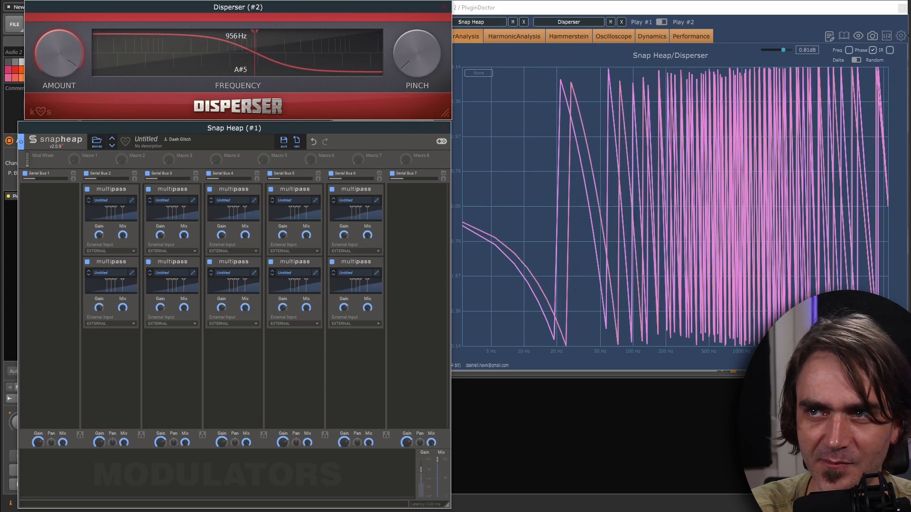
{"action": "left_click_drag", "start_coordinate": [255, 60], "coordinate": [256, 59]}
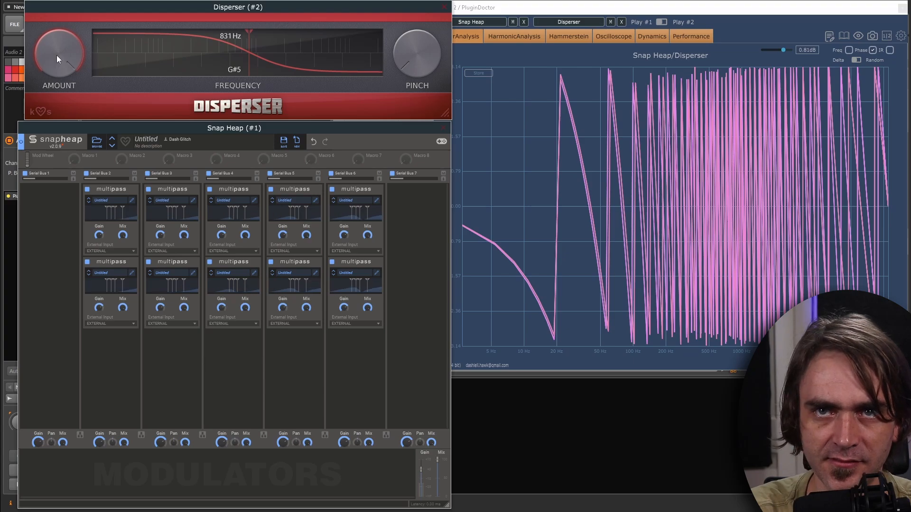
{"action": "mouse_move", "coordinate": [56, 55]}
{"action": "left_mouse_down"}
{"action": "mouse_move", "coordinate": [56, 39]}
{"action": "mouse_move", "coordinate": [56, 107]}
{"action": "mouse_move", "coordinate": [57, 55]}
{"action": "left_mouse_up"}
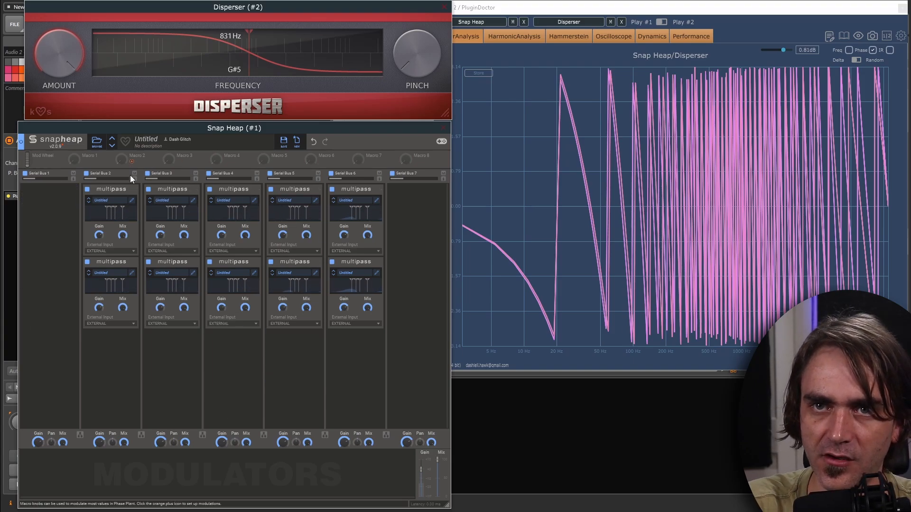
- Remove every Multipass except one on Serial Bus 6, and lower the Disperser Amount to match its phase curve
{"action": "left_click", "coordinate": [135, 190]}
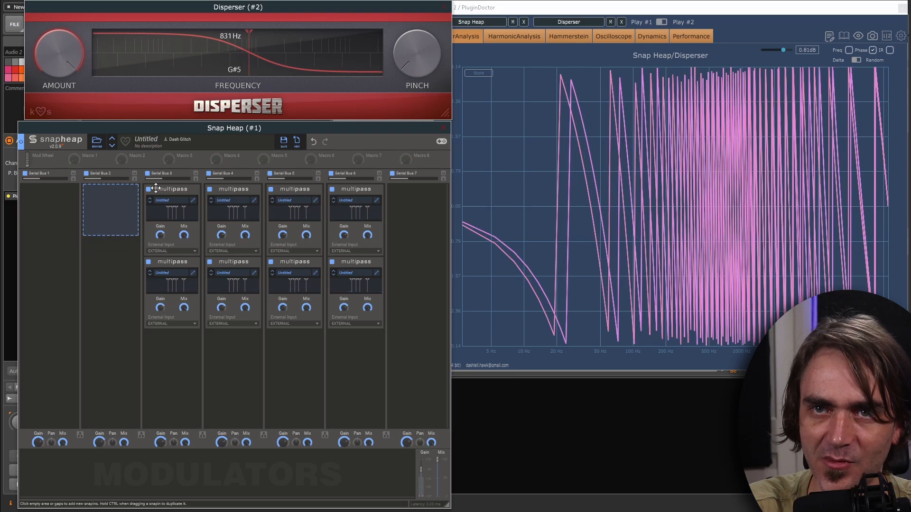
{"action": "left_click", "coordinate": [136, 190]}
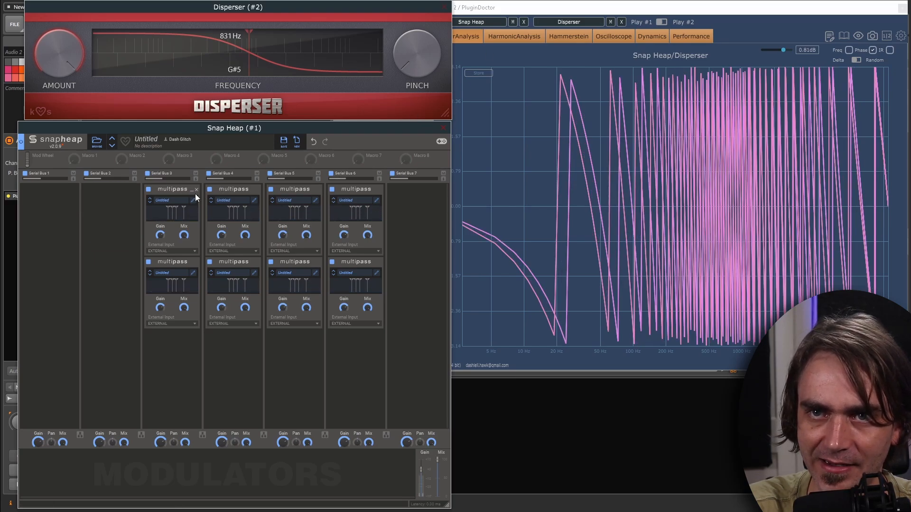
{"action": "left_click", "coordinate": [196, 190]}
{"action": "left_click", "coordinate": [196, 190]}
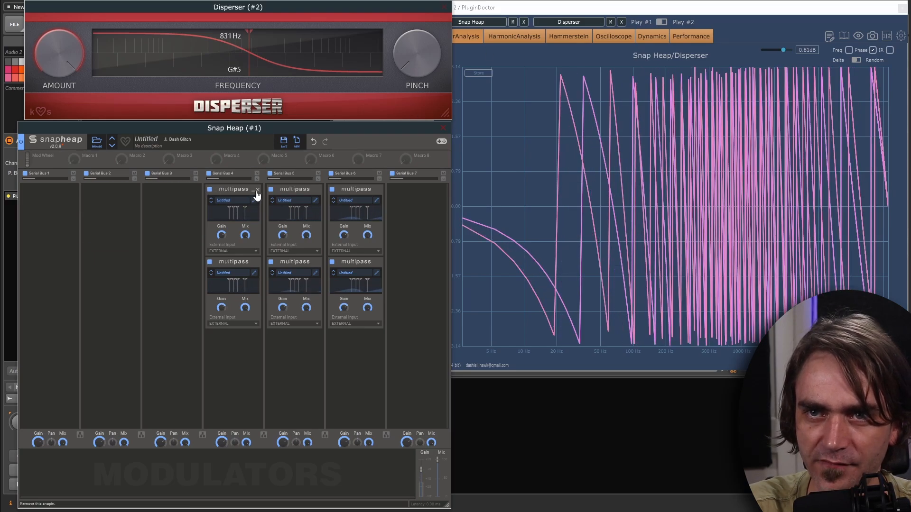
{"action": "left_click", "coordinate": [257, 191]}
{"action": "left_click", "coordinate": [257, 190]}
{"action": "left_click", "coordinate": [319, 191]}
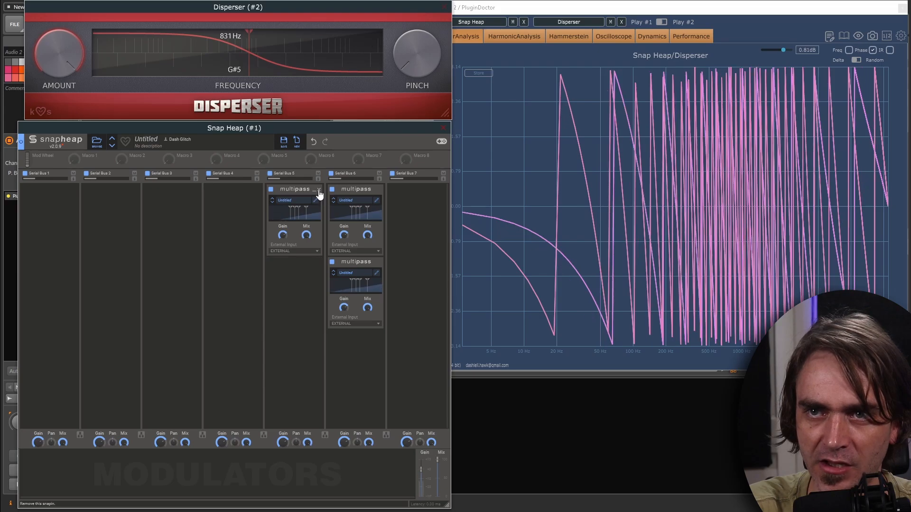
{"action": "left_click", "coordinate": [318, 190]}
{"action": "left_click", "coordinate": [380, 190]}
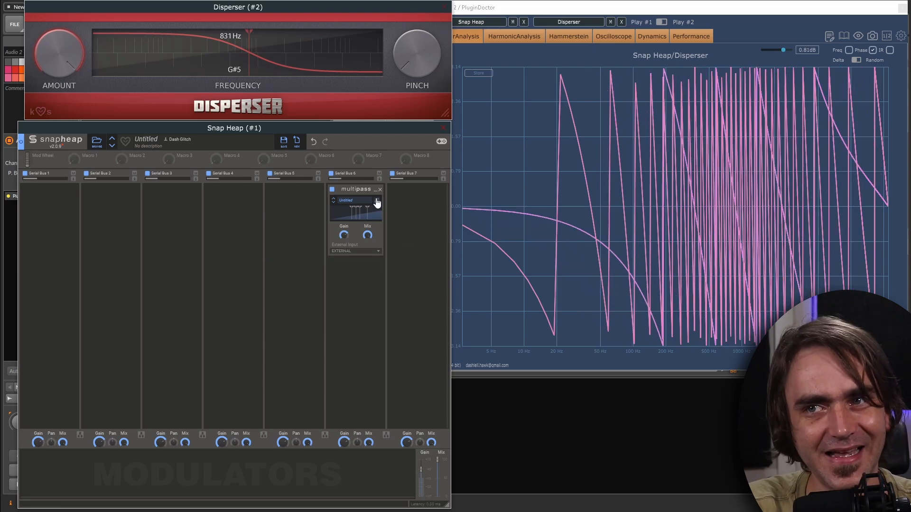
{"action": "mouse_move", "coordinate": [417, 83]}
{"action": "left_mouse_down"}
{"action": "mouse_move", "coordinate": [417, 42]}
{"action": "mouse_move", "coordinate": [416, 85]}
{"action": "left_mouse_up"}
{"action": "left_click_drag", "start_coordinate": [55, 65], "coordinate": [55, 118]}
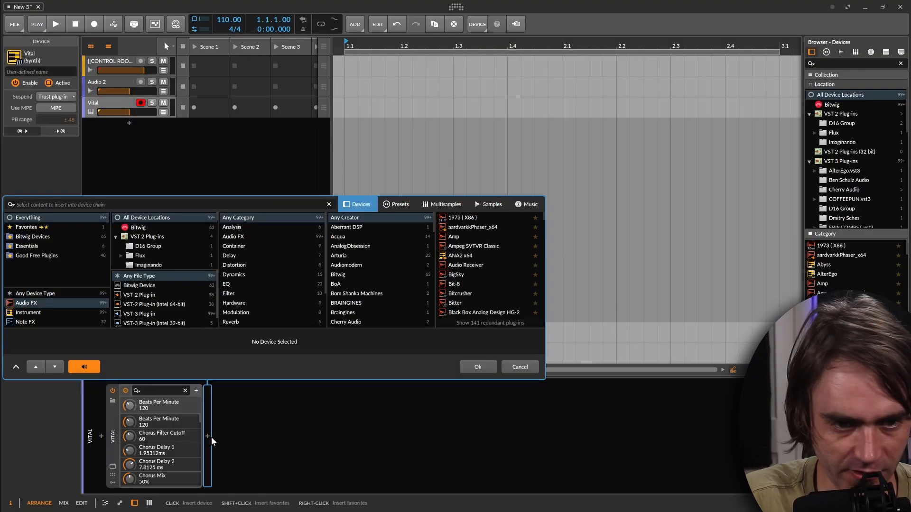
- Insert Disperser after Vital in the device chain, set its frequency to 827 Hz and close its window
{"action": "type", "text": "disperser"}
{"action": "key", "text": "Return"}
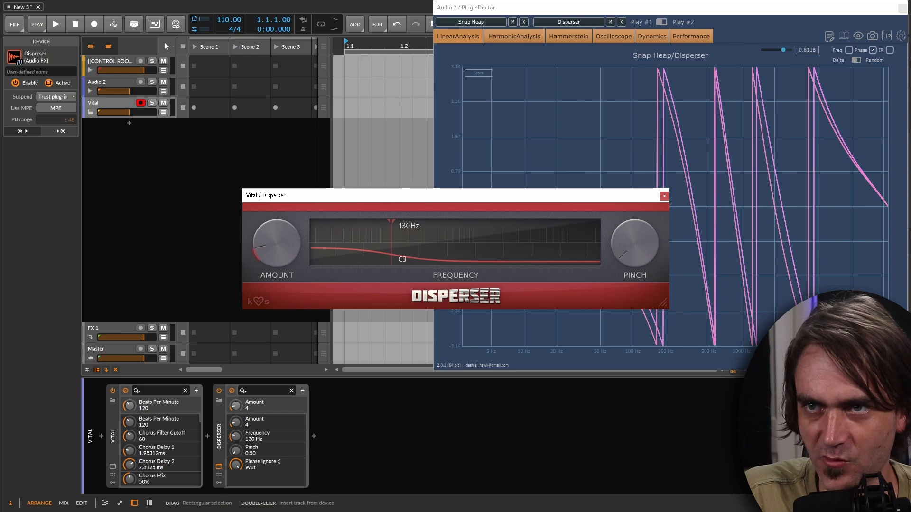
{"action": "mouse_move", "coordinate": [404, 241]}
{"action": "left_mouse_down"}
{"action": "mouse_move", "coordinate": [477, 244]}
{"action": "mouse_move", "coordinate": [455, 245]}
{"action": "mouse_move", "coordinate": [467, 248]}
{"action": "left_mouse_up"}
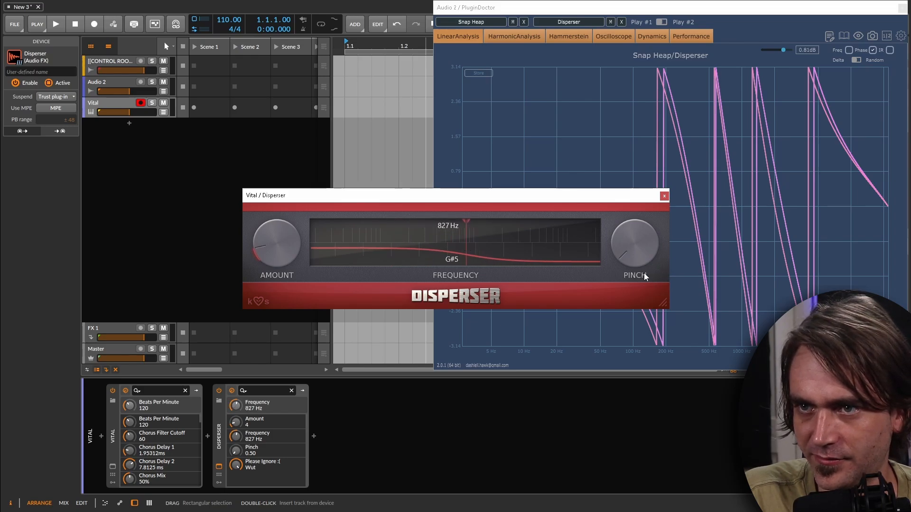
{"action": "left_click", "coordinate": [664, 196]}
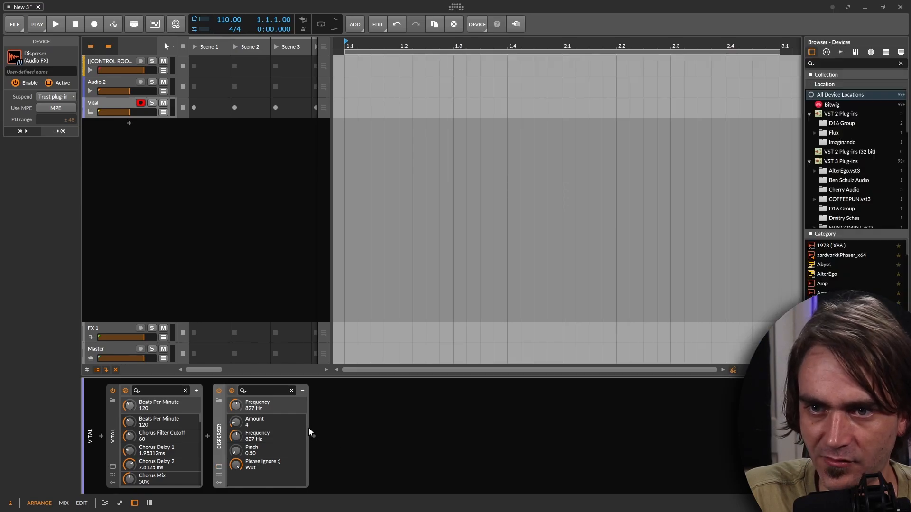
- Insert an Oscilloscope after Disperser on the Vital track and expand its display
{"action": "left_click", "coordinate": [314, 436]}
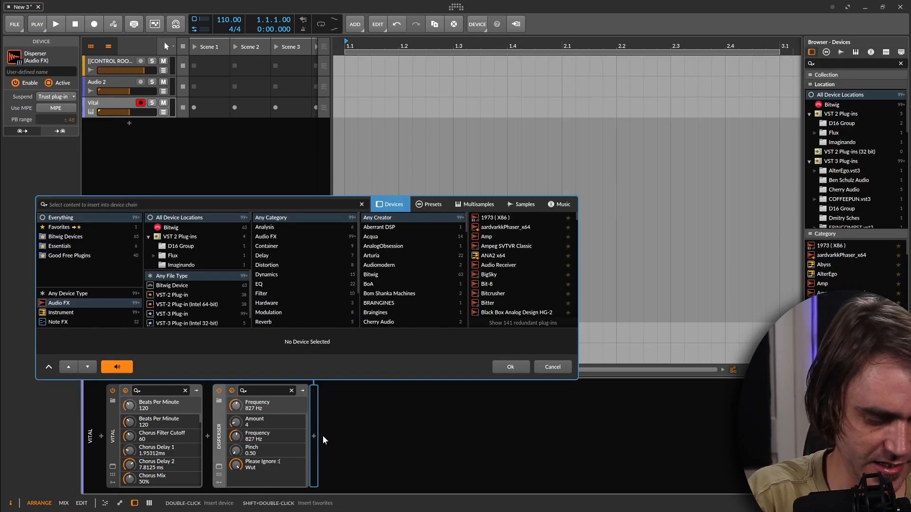
{"action": "type", "text": "osc"}
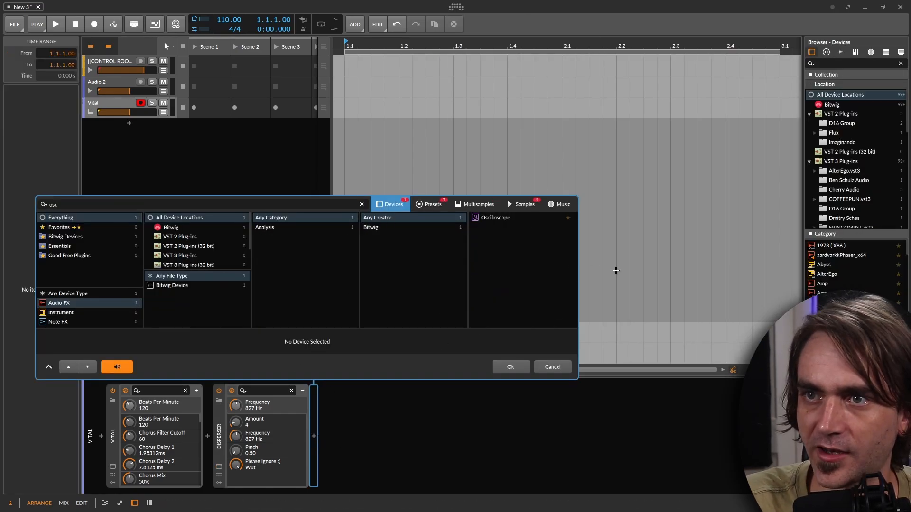
{"action": "left_click", "coordinate": [500, 210]}
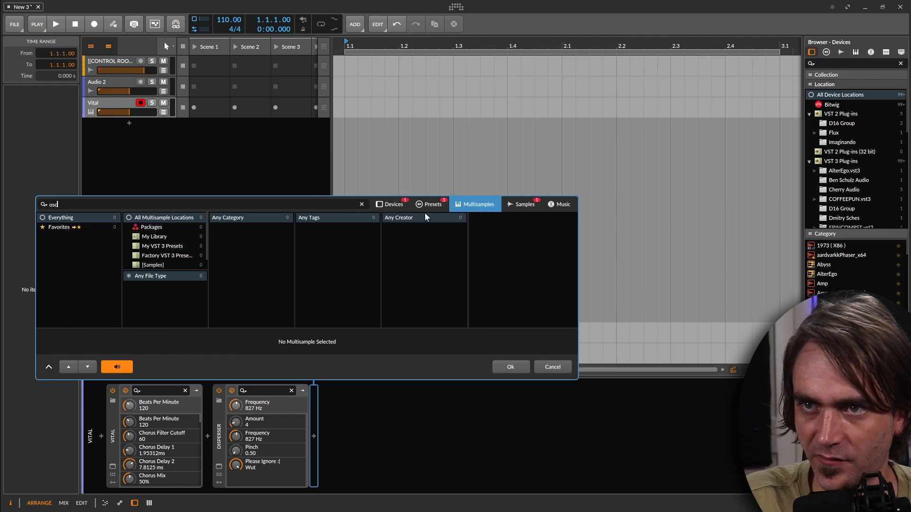
{"action": "left_click", "coordinate": [384, 204]}
{"action": "left_click", "coordinate": [487, 218]}
{"action": "double_click", "coordinate": [488, 219]}
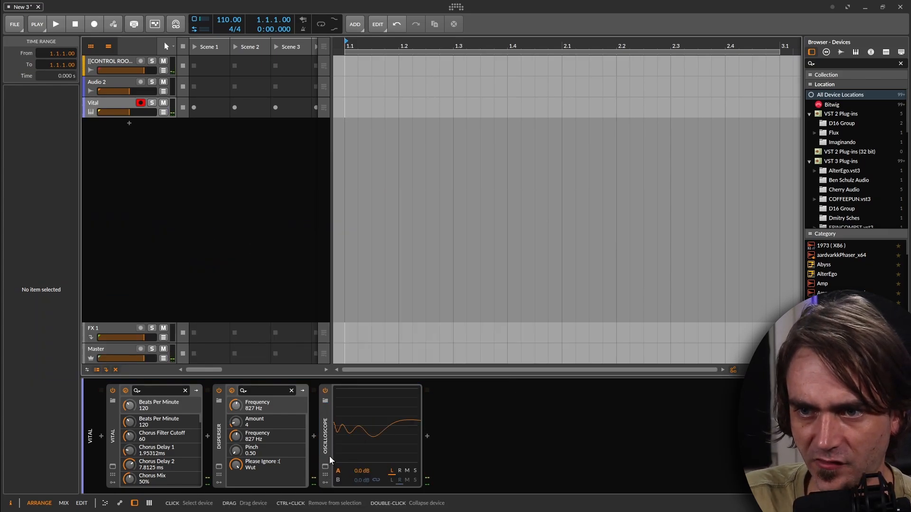
{"action": "left_click", "coordinate": [324, 433]}
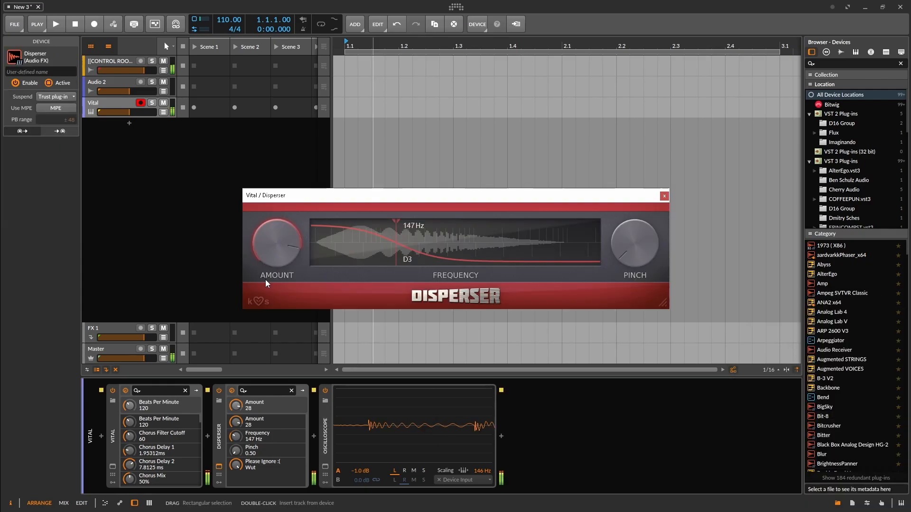
- Set the Vital track's Disperser Amount to 8 and its frequency to 583 Hz while the waveform plays
{"action": "left_click_drag", "start_coordinate": [276, 244], "coordinate": [275, 313]}
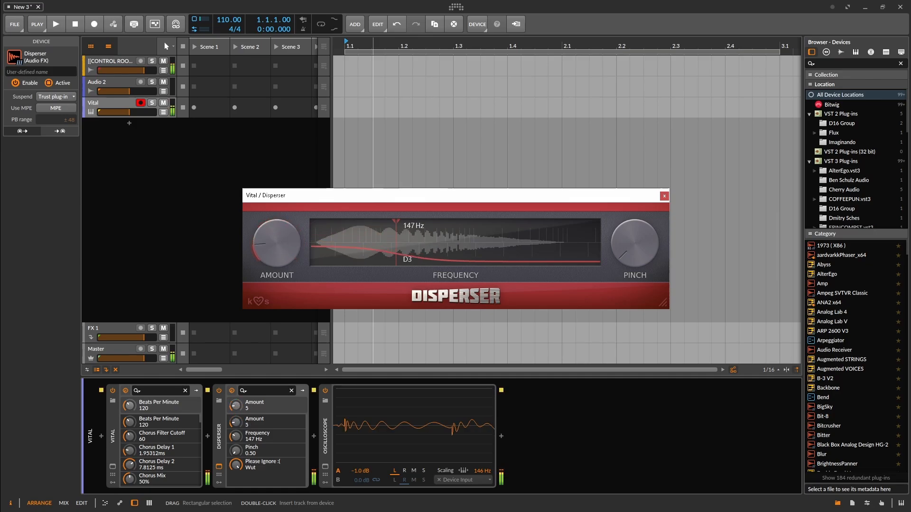
{"action": "mouse_move", "coordinate": [274, 232]}
{"action": "left_mouse_down"}
{"action": "mouse_move", "coordinate": [274, 253]}
{"action": "mouse_move", "coordinate": [274, 230]}
{"action": "left_mouse_up"}
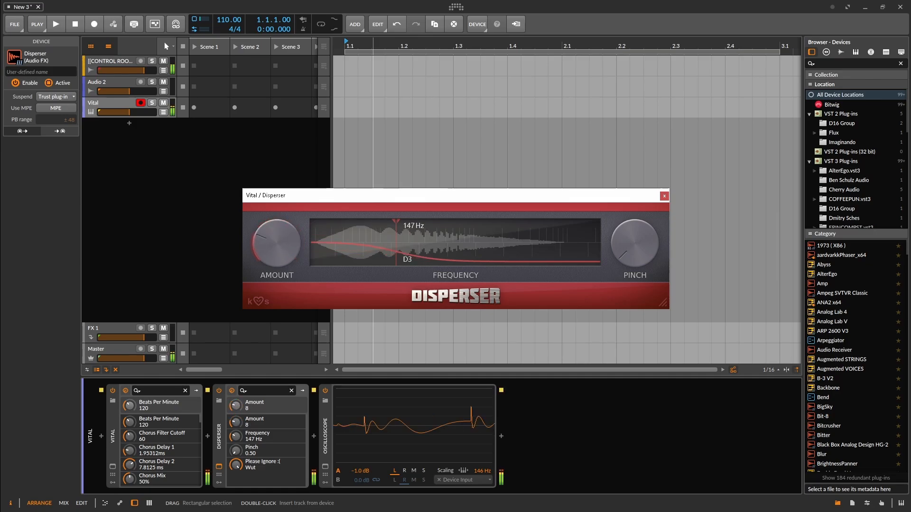
{"action": "left_click_drag", "start_coordinate": [366, 244], "coordinate": [439, 251]}
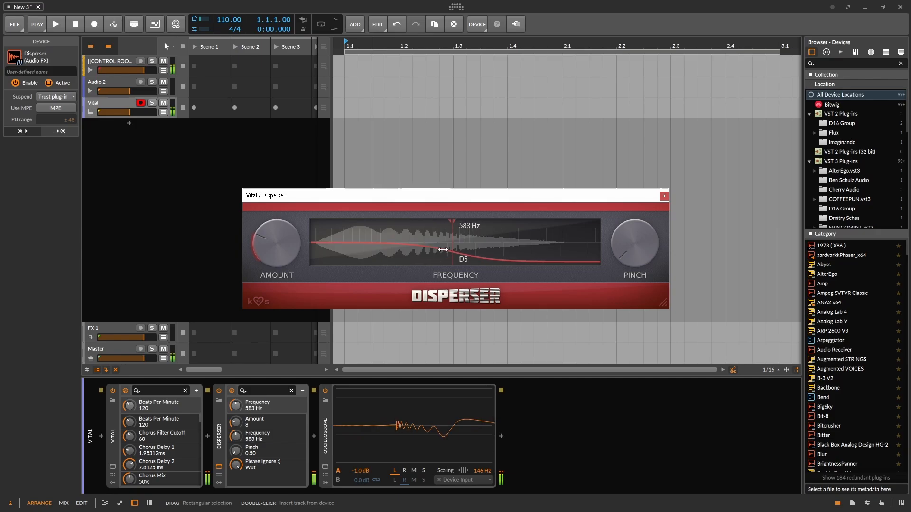